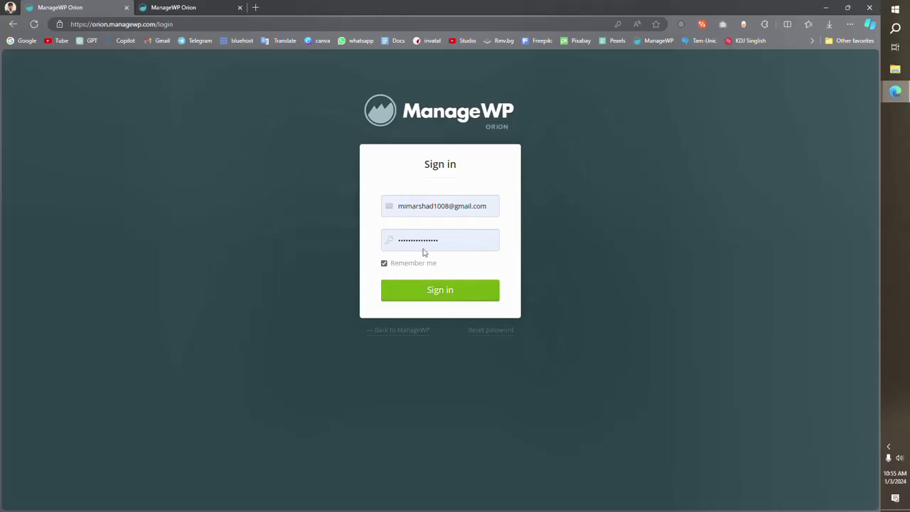
# - Sign in with the saved account credentials and open the Al Maidan website's dashboard
pyautogui.click(437, 300)
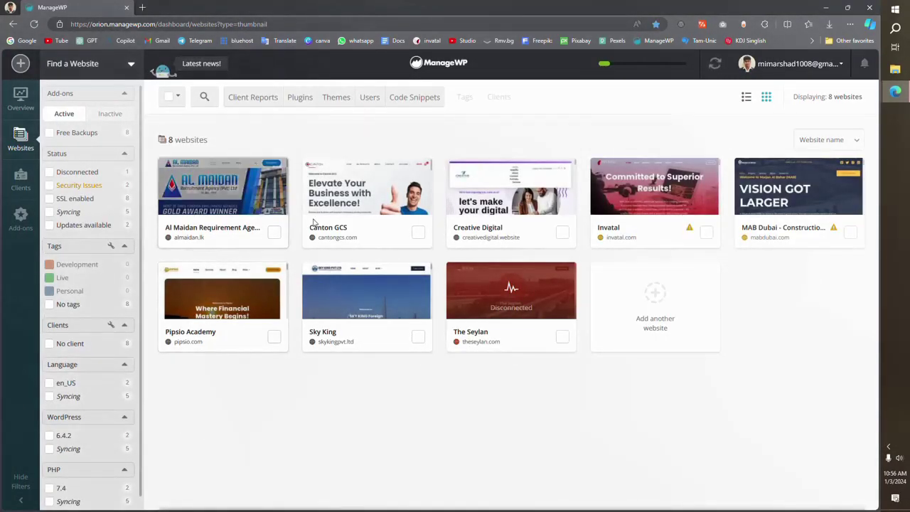
pyautogui.moveTo(191, 212)
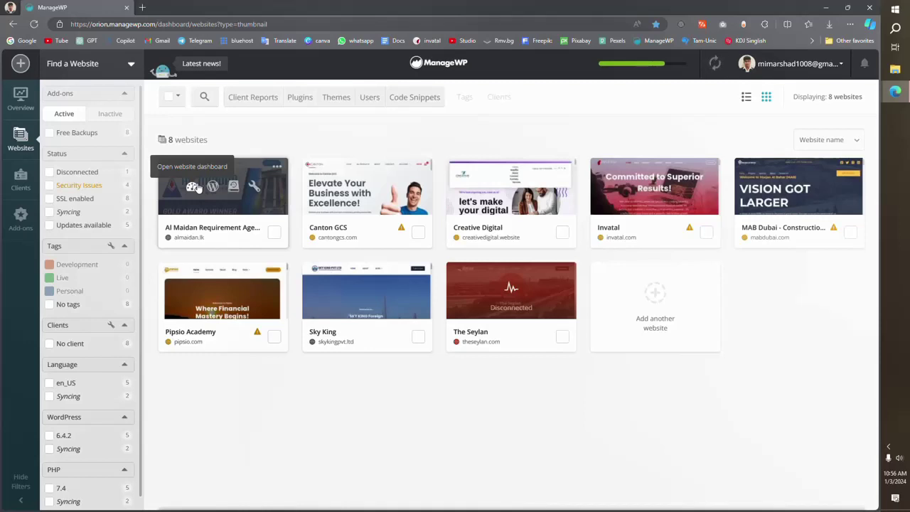
pyautogui.click(195, 187)
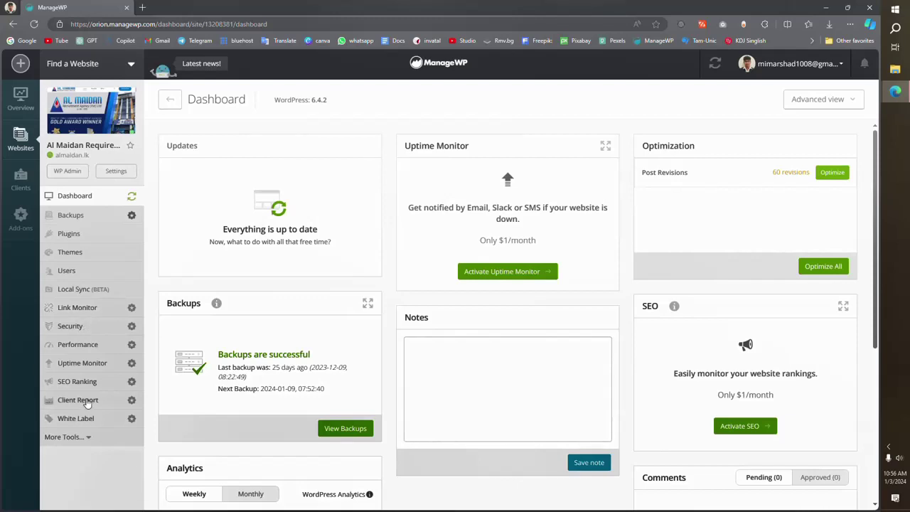
# - Activate the free version of Client Reports for the Al Maidan website and dismiss the confirmation
pyautogui.click(79, 401)
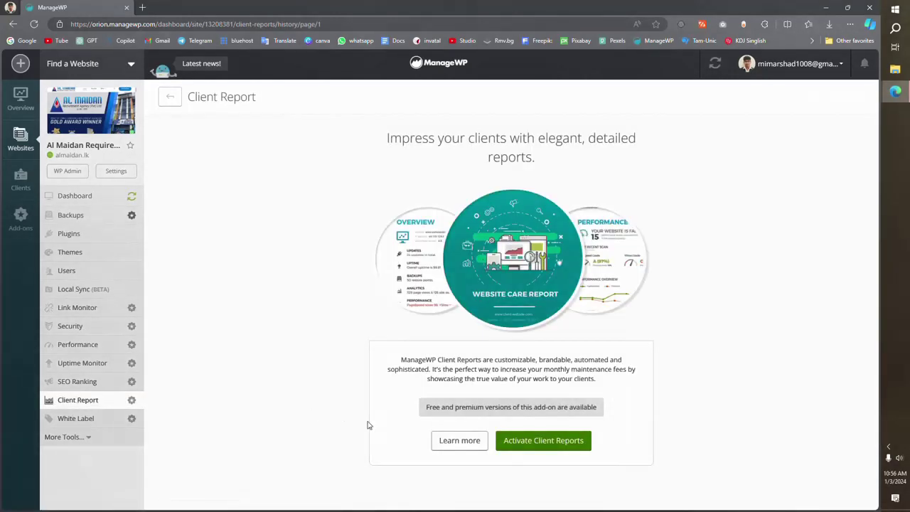
pyautogui.click(505, 442)
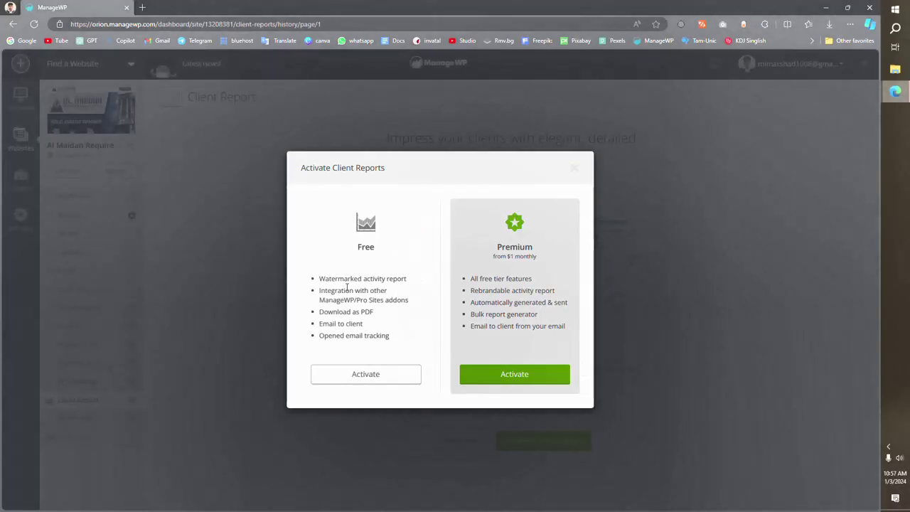
pyautogui.moveTo(320, 278); pyautogui.dragTo(407, 279)
pyautogui.click(388, 373)
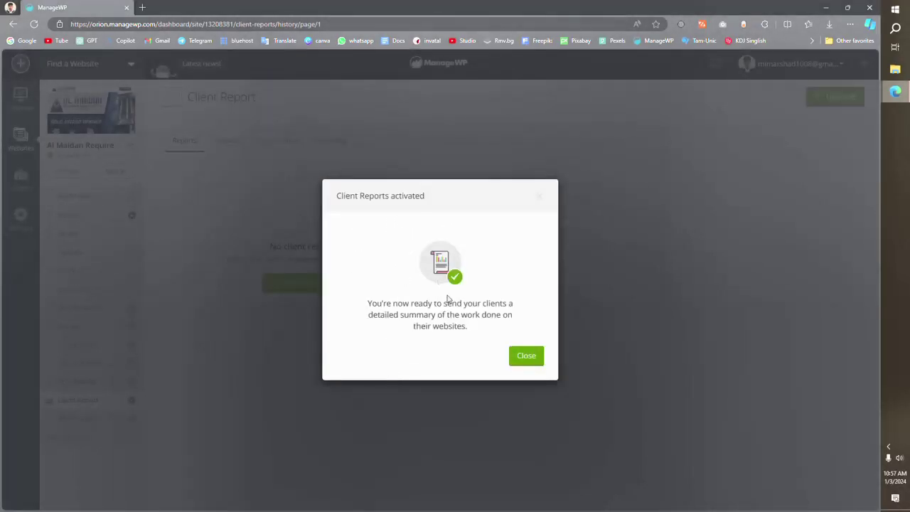
pyautogui.click(525, 359)
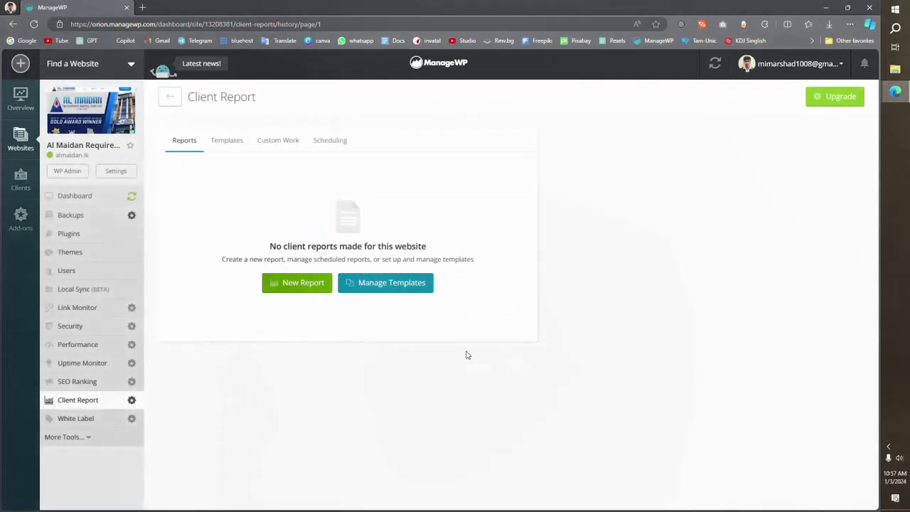
# - Start a new client report with the default template, the last 7 days and the preselected sections, and proceed to its customization
pyautogui.click(382, 293)
pyautogui.scroll(-5, 301, 244)
pyautogui.scroll(4, 299, 240)
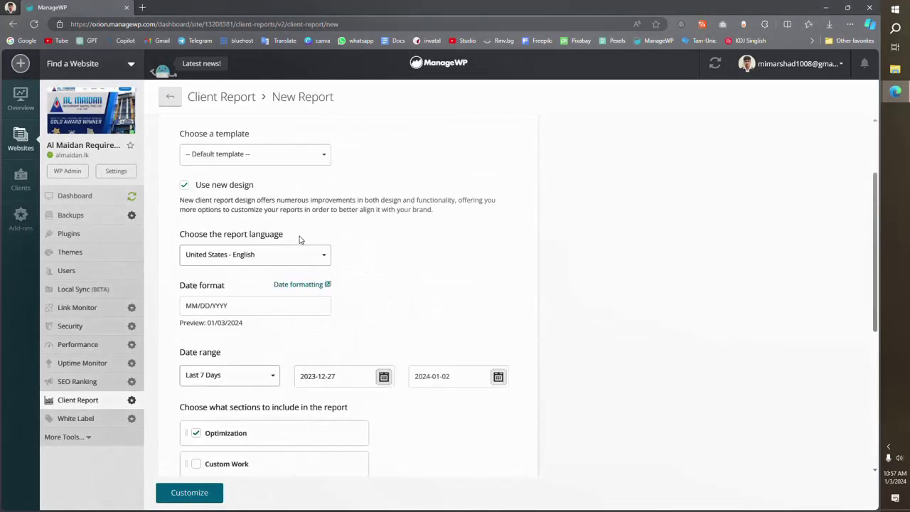
pyautogui.scroll(-4, 250, 177)
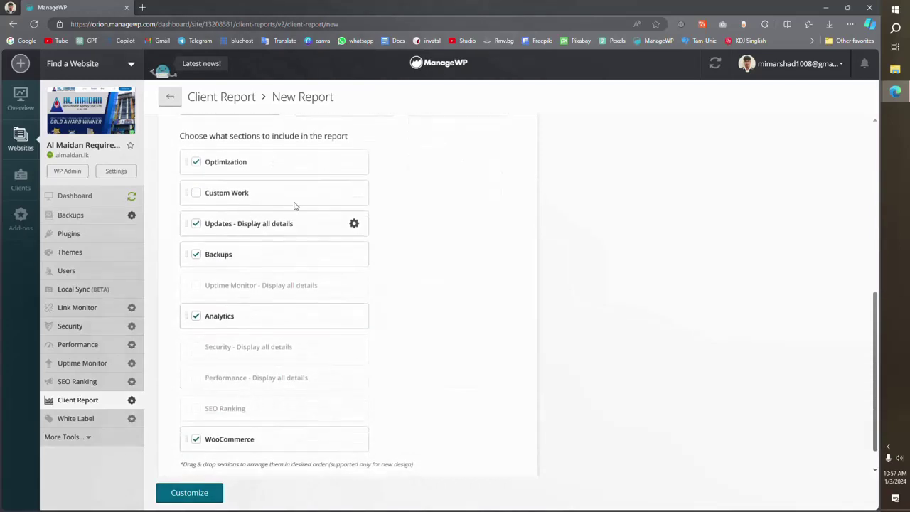
pyautogui.moveTo(312, 377)
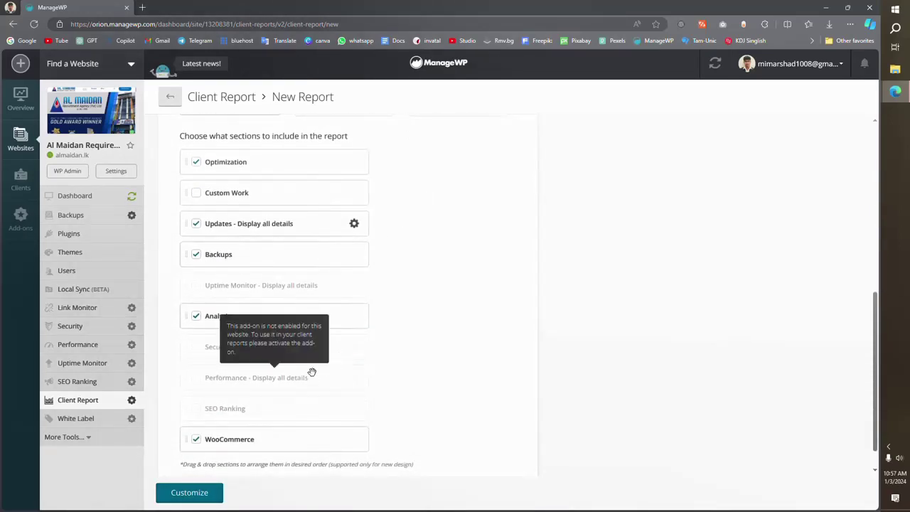
pyautogui.click(188, 492)
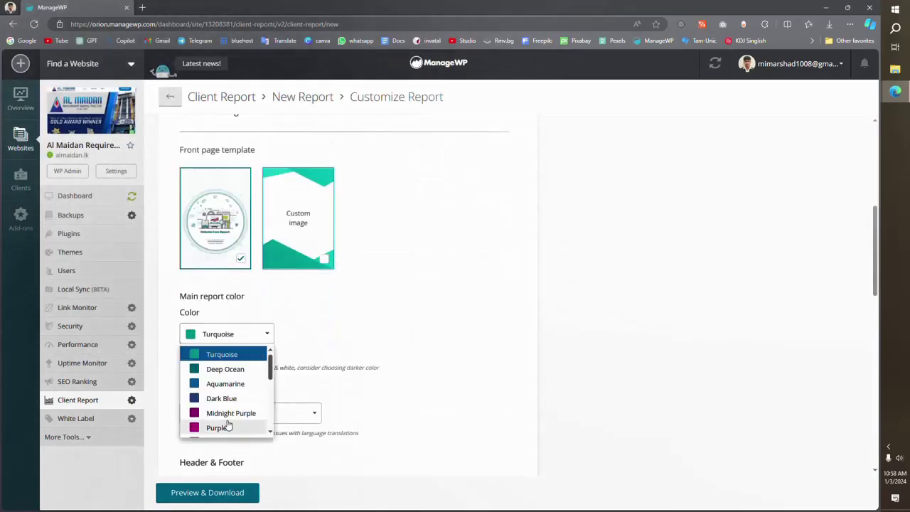
# - Finish customizing the report, download it as a PDF from the preview and open the downloaded file
pyautogui.scroll(-15, 228, 425)
pyautogui.click(204, 490)
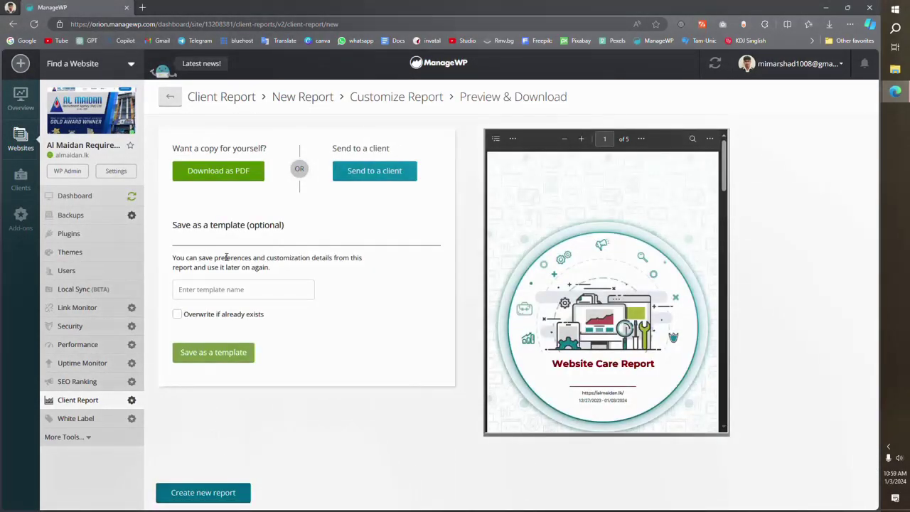
pyautogui.click(225, 172)
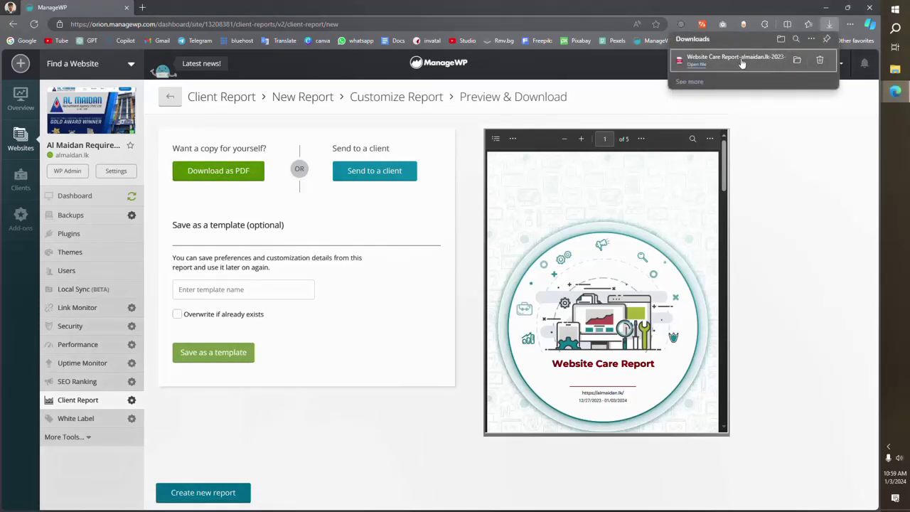
pyautogui.click(747, 58)
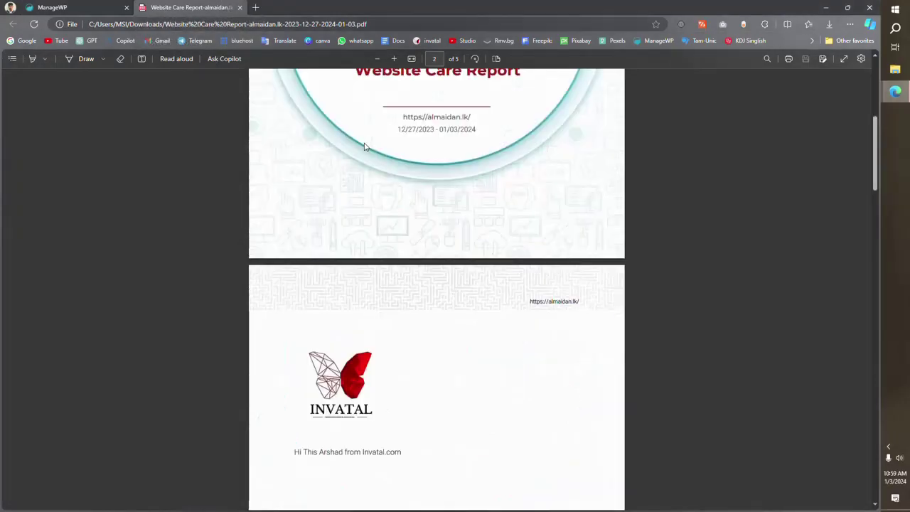
# - Read through the Website Care Report PDF, including its overview, backups and analytics pages, and close it
pyautogui.scroll(-4, 366, 147)
pyautogui.scroll(-1, 397, 222)
pyautogui.scroll(-3, 561, 308)
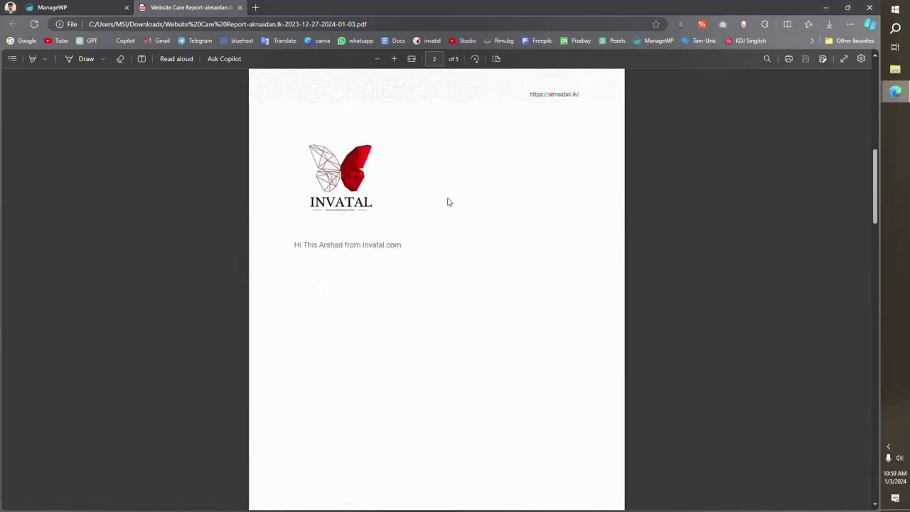
pyautogui.scroll(-8, 401, 295)
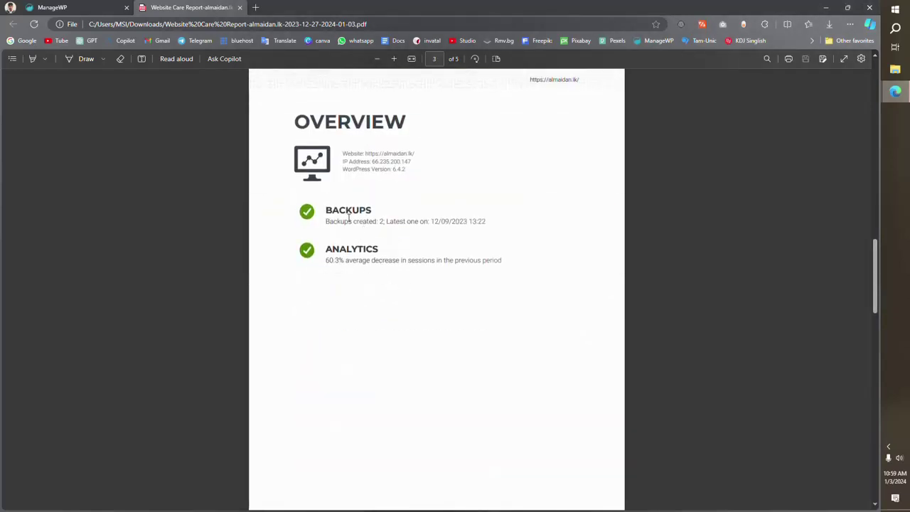
pyautogui.scroll(-10, 349, 264)
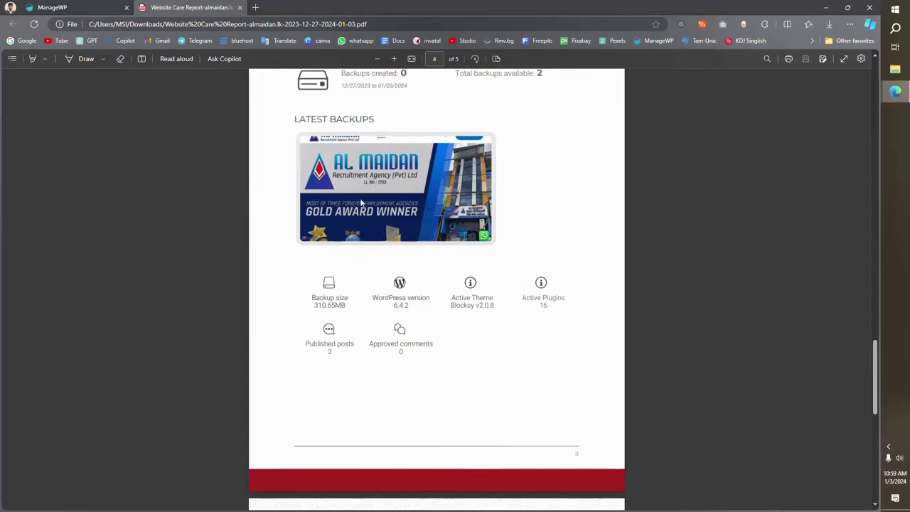
pyautogui.scroll(-8, 361, 203)
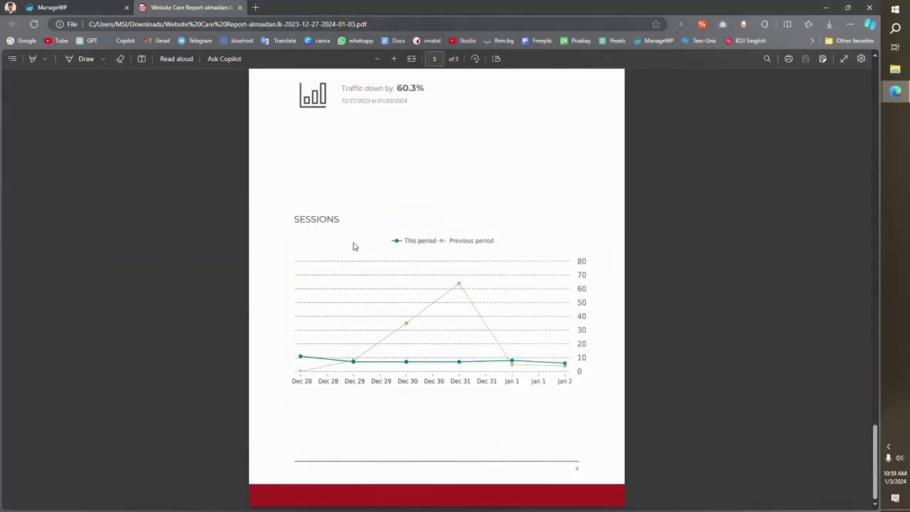
pyautogui.scroll(20, 422, 346)
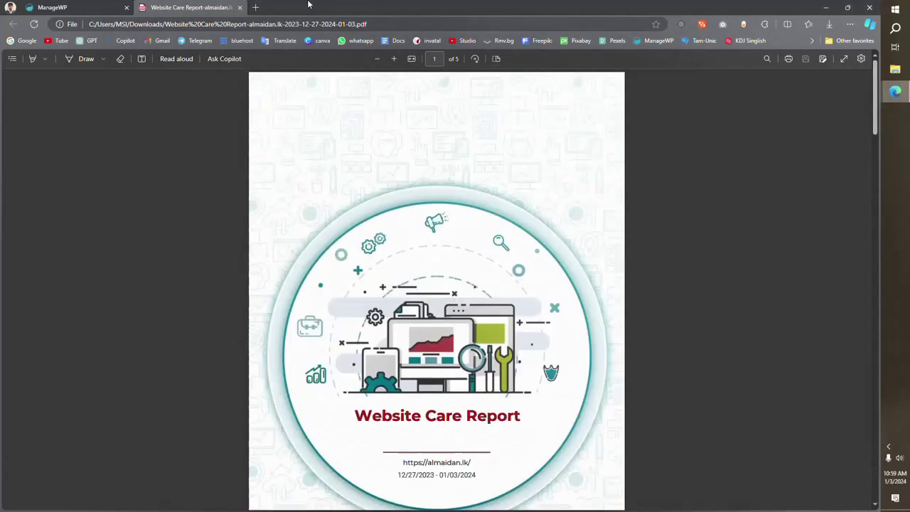
pyautogui.click(239, 7)
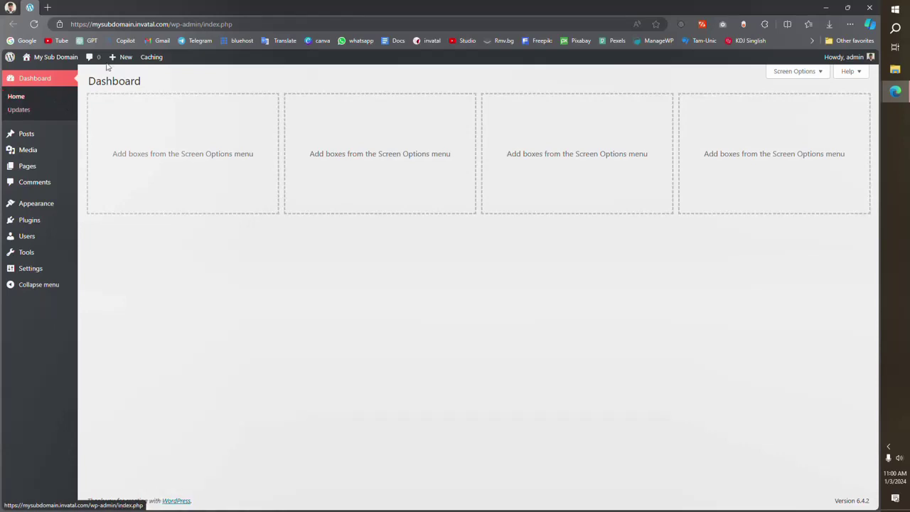
# - Search for "managewp" among new plugins on the My Sub Domain WordPress site, and install and activate ManageWP Worker
pyautogui.moveTo(29, 220)
pyautogui.click(103, 236)
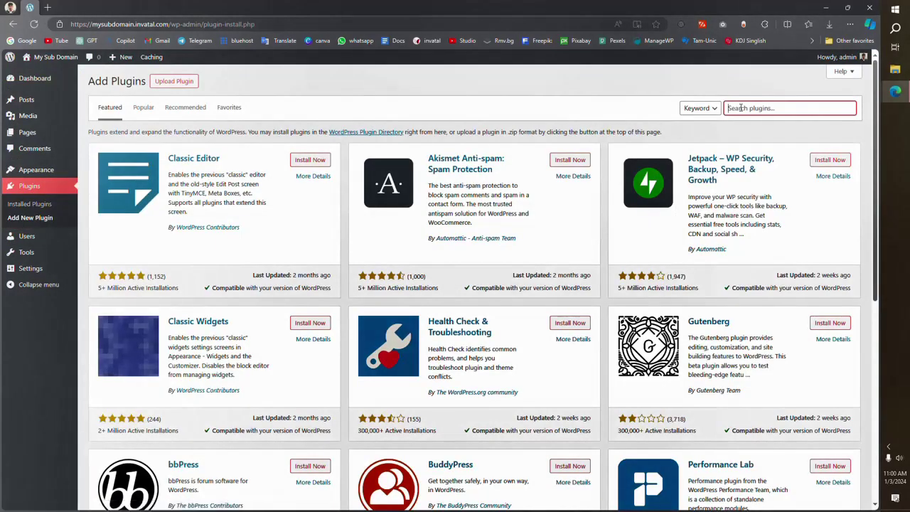
pyautogui.write('managewp')
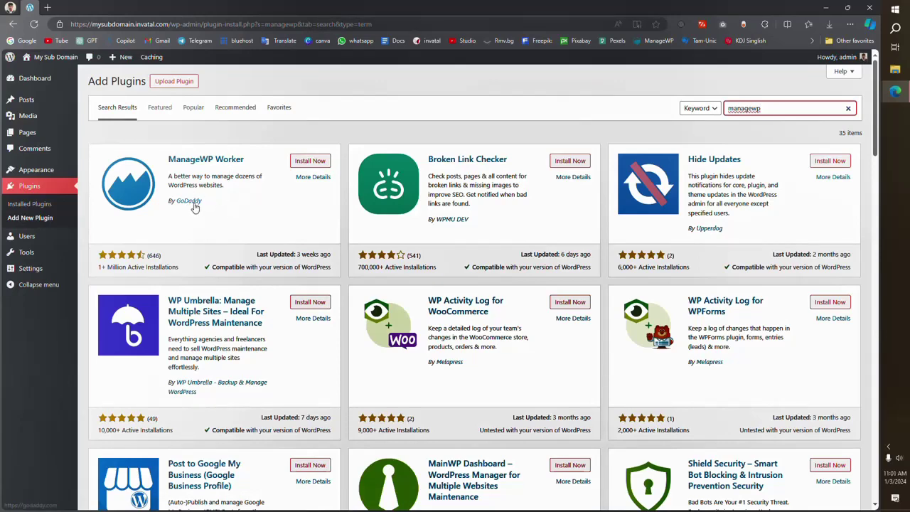
pyautogui.click(310, 163)
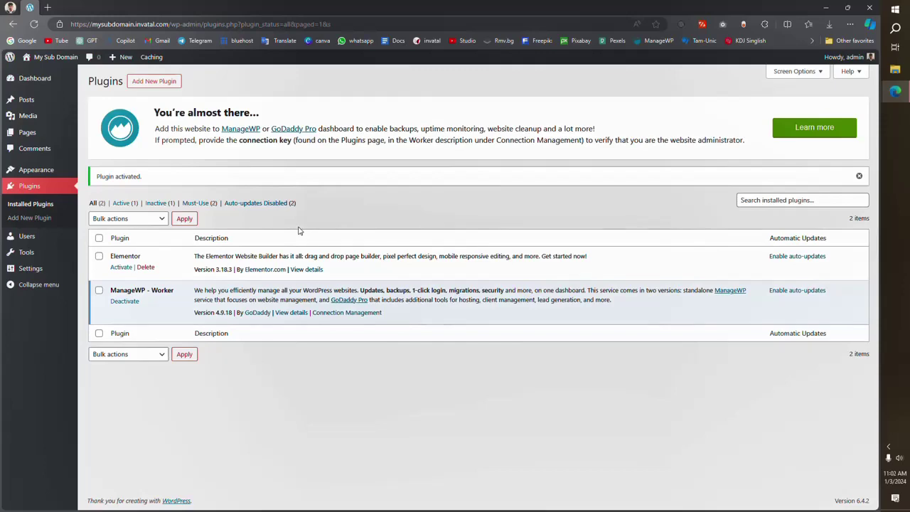
pyautogui.click(235, 130)
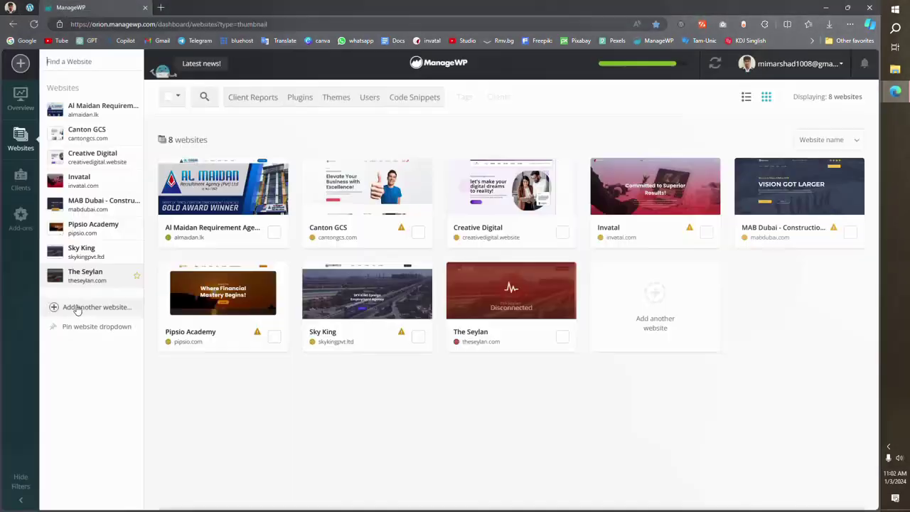
pyautogui.click(75, 309)
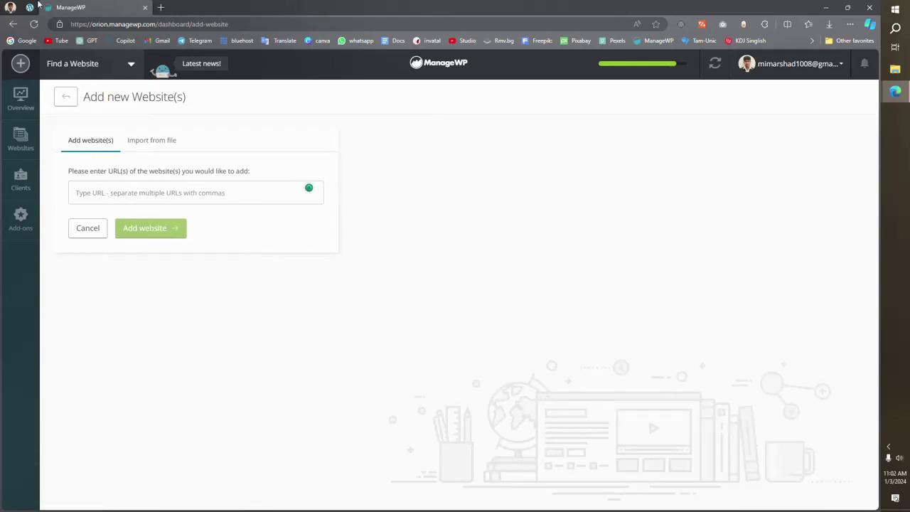
pyautogui.click(30, 7)
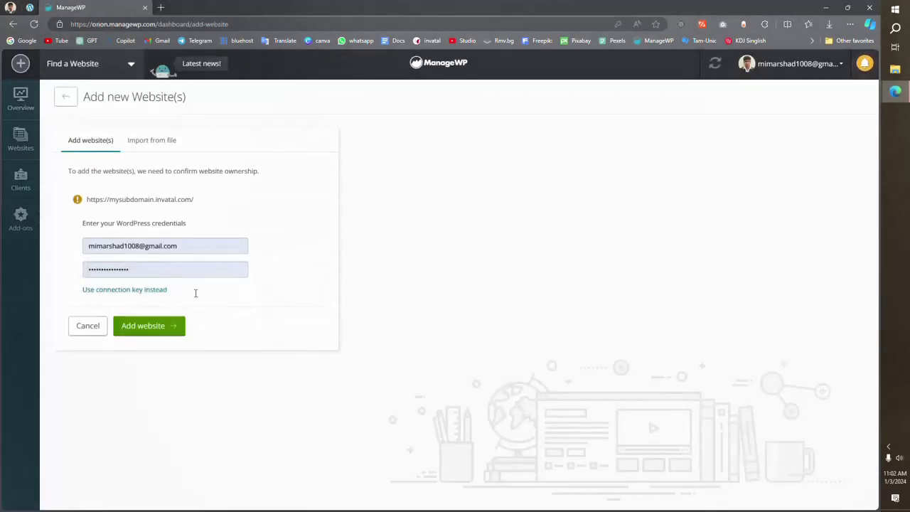
pyautogui.click(157, 324)
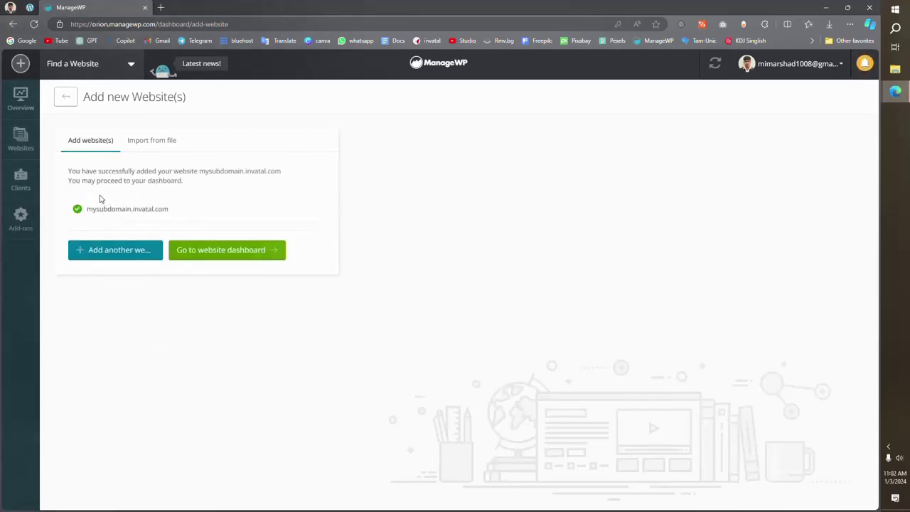
# - Read the message about the added website and go to the new site's dashboard
pyautogui.moveTo(71, 173); pyautogui.dragTo(206, 181)
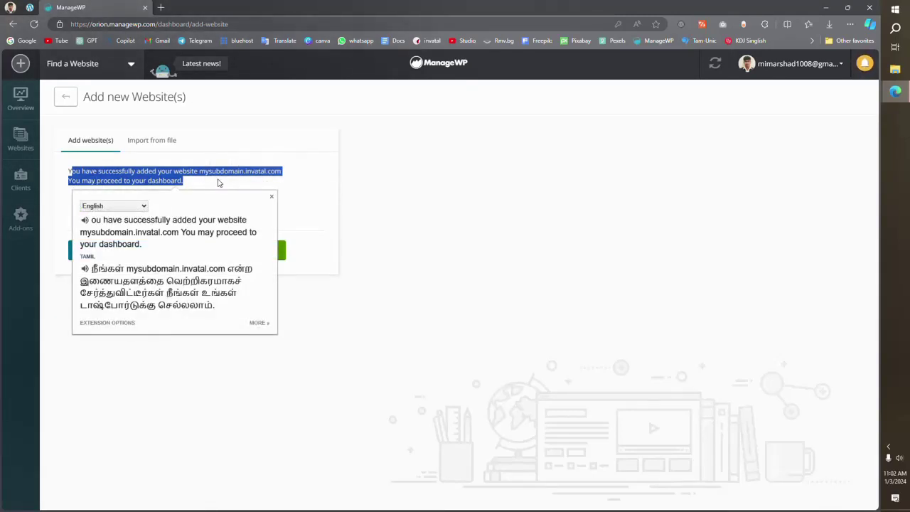
pyautogui.click(270, 196)
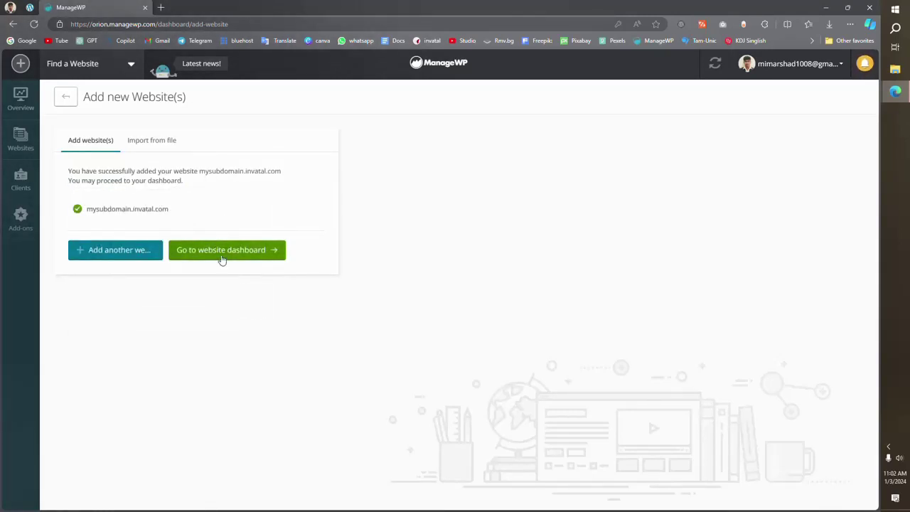
pyautogui.click(217, 249)
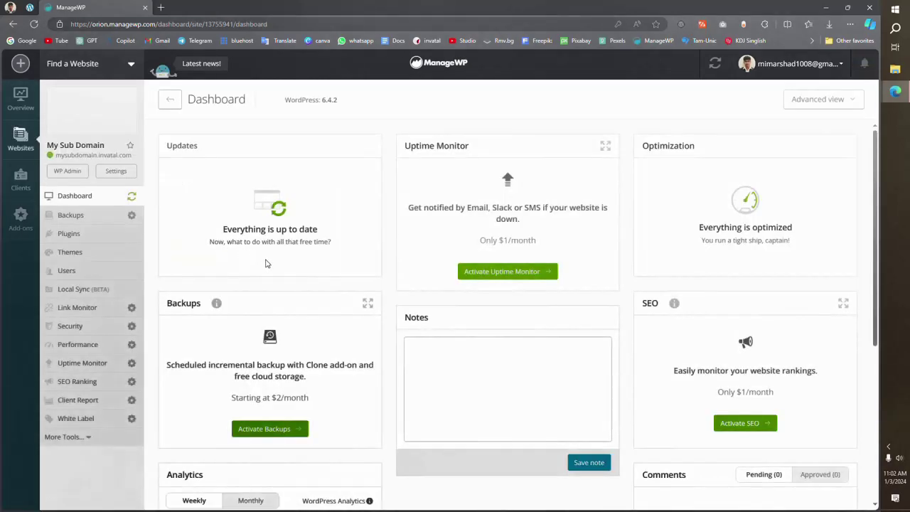
# - Open the Backups activation options for My Sub Domain and examine the Premium plan's monthly price against the Free plan
pyautogui.moveTo(101, 128)
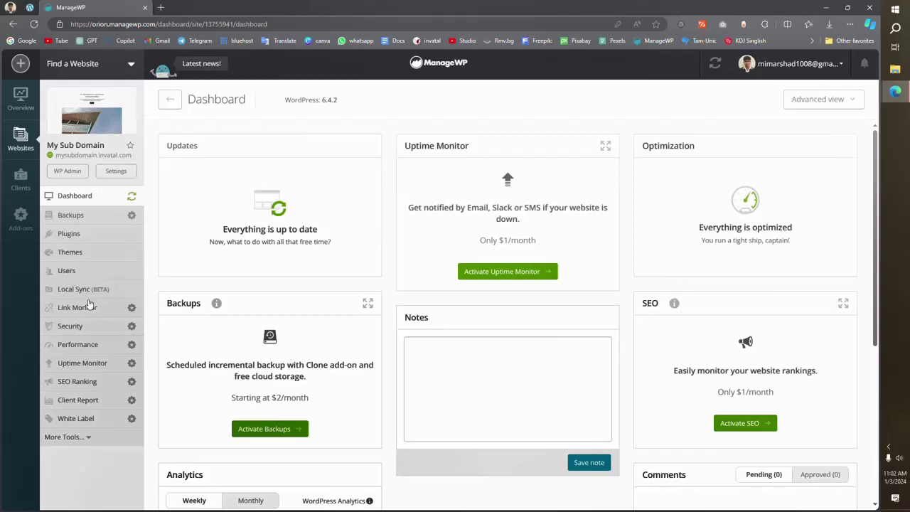
pyautogui.click(92, 221)
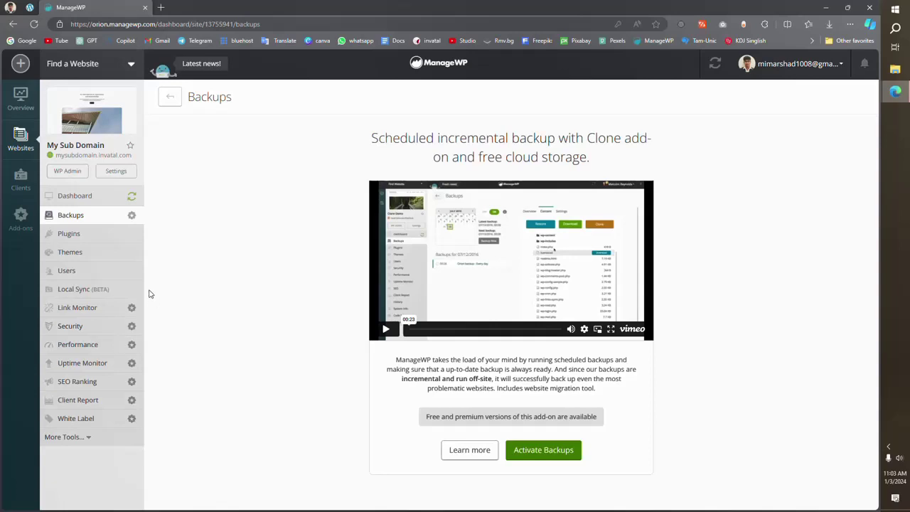
pyautogui.click(538, 450)
pyautogui.moveTo(530, 244); pyautogui.dragTo(496, 246)
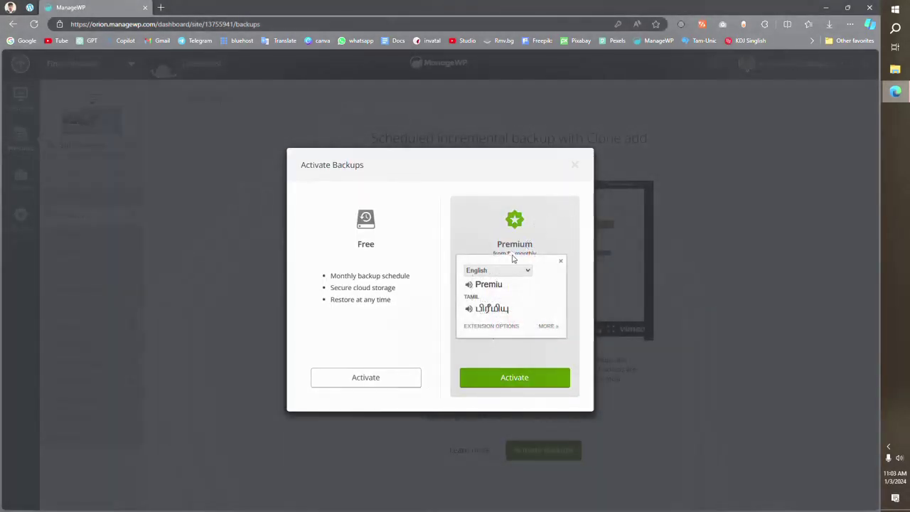
pyautogui.click(512, 258)
pyautogui.moveTo(493, 254); pyautogui.dragTo(548, 260)
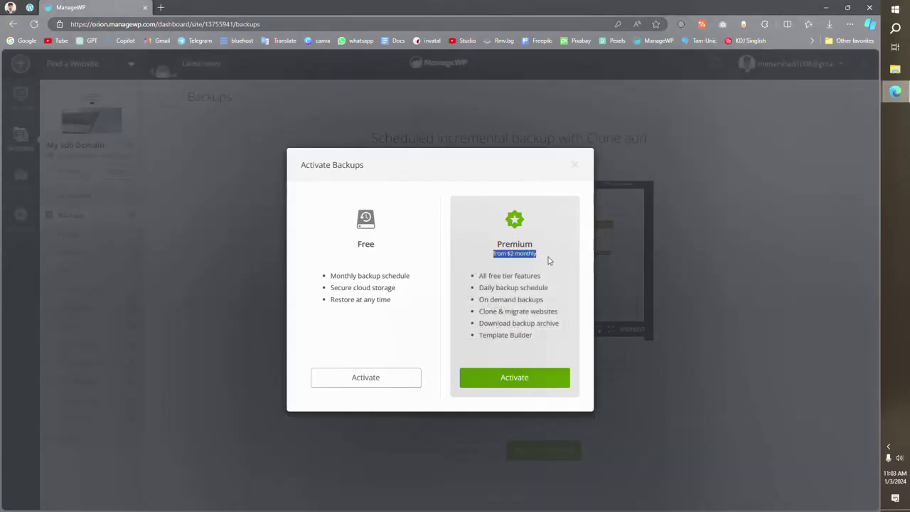
pyautogui.click(547, 249)
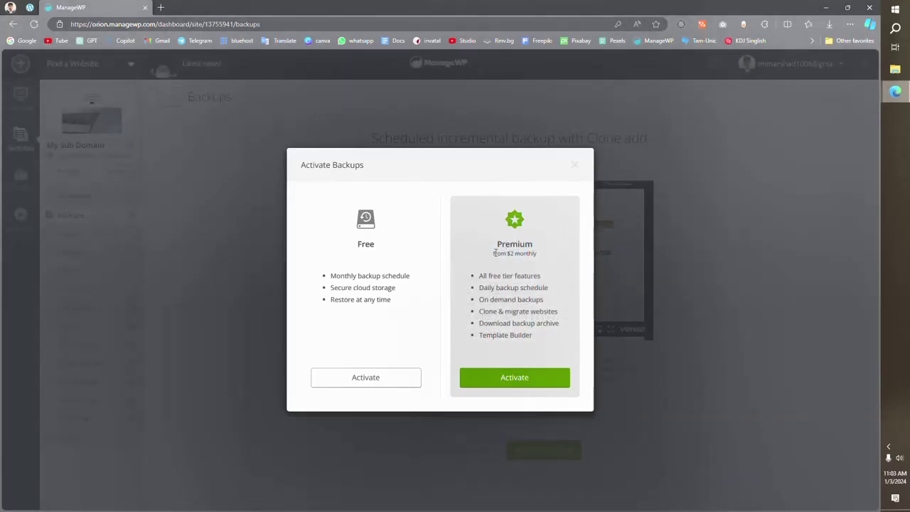